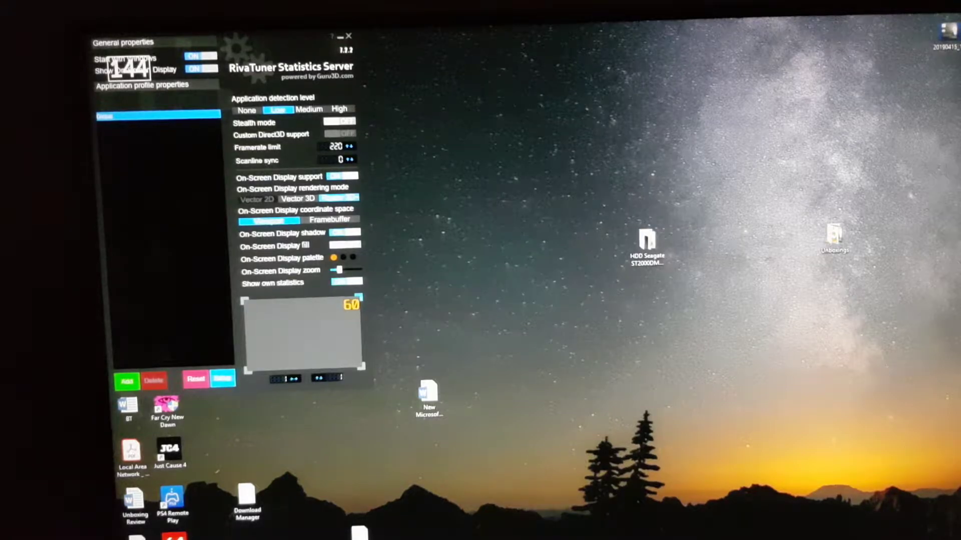
# With RivaTuner left at a 220 limit, bring up the desktop context menu listing NVIDIA Control Panel.
pyautogui.rightClick(781, 465)
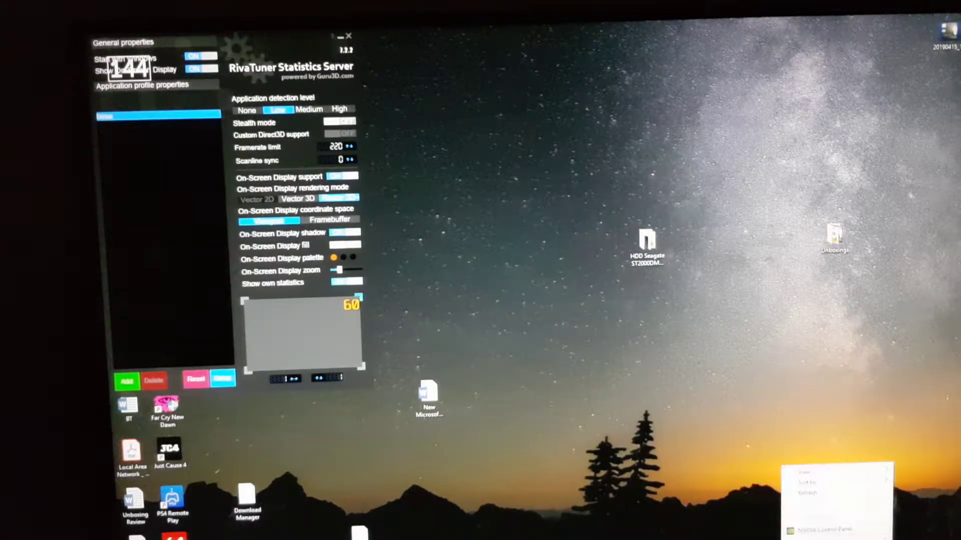
# Launch NVIDIA Control Panel and compare G-SYNC settings on the LG and Dell S2719DGF displays.
pyautogui.click(858, 533)
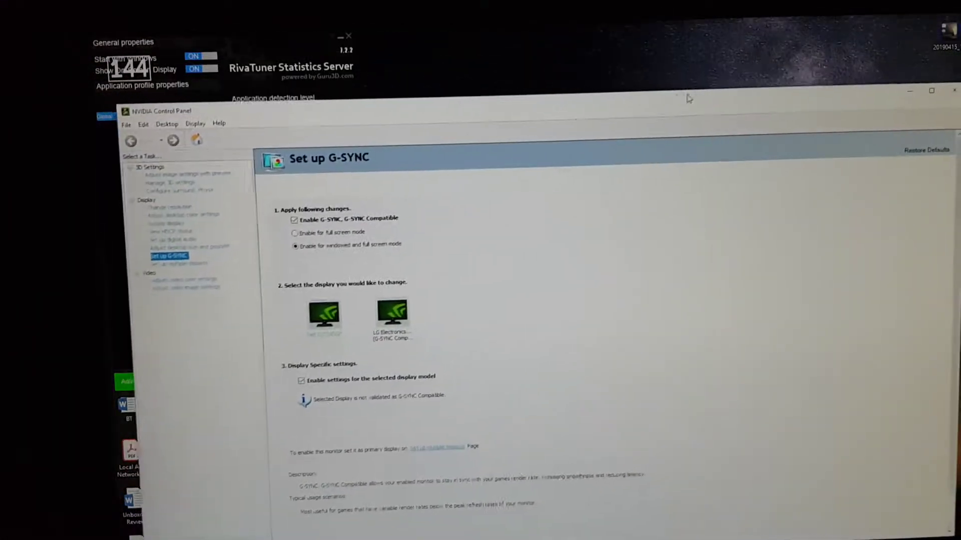
pyautogui.moveTo(688, 99); pyautogui.dragTo(660, 99)
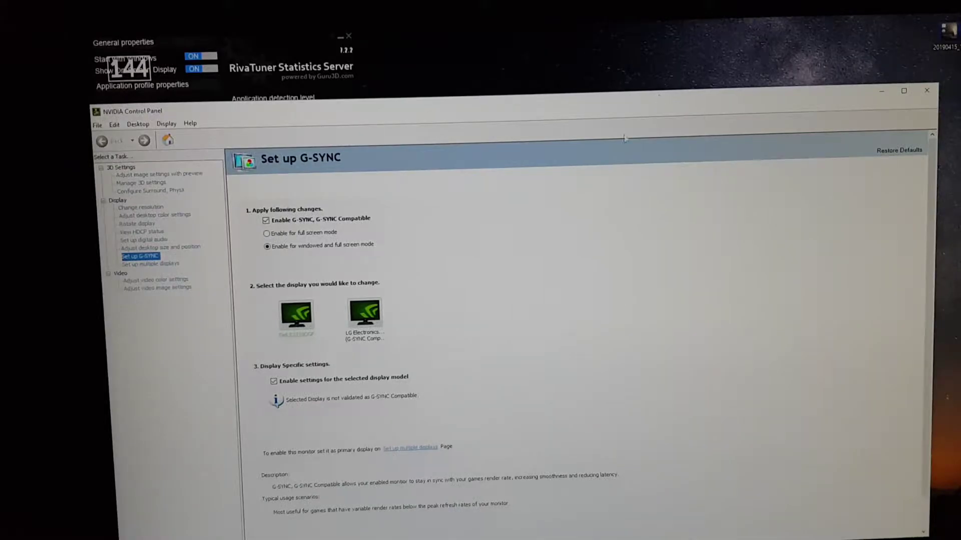
pyautogui.click(352, 341)
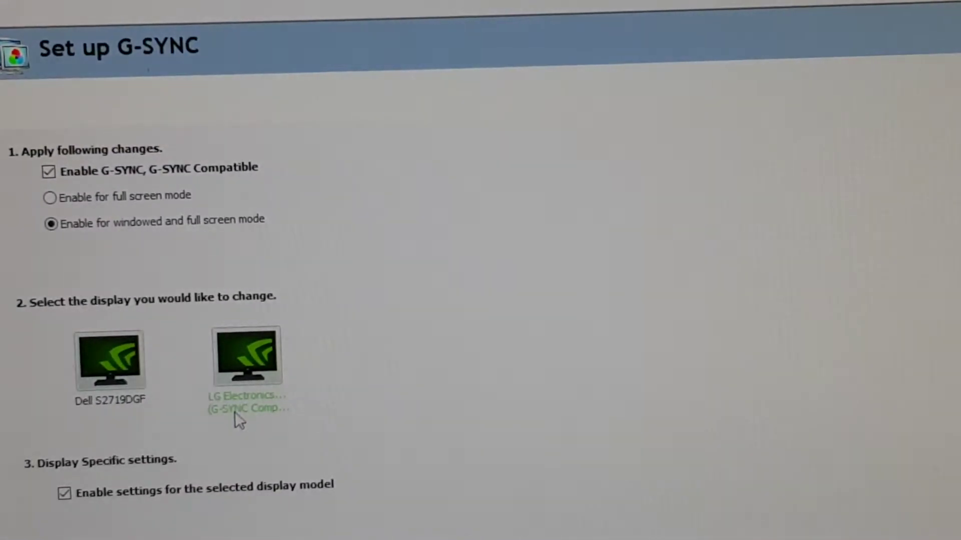
pyautogui.click(134, 374)
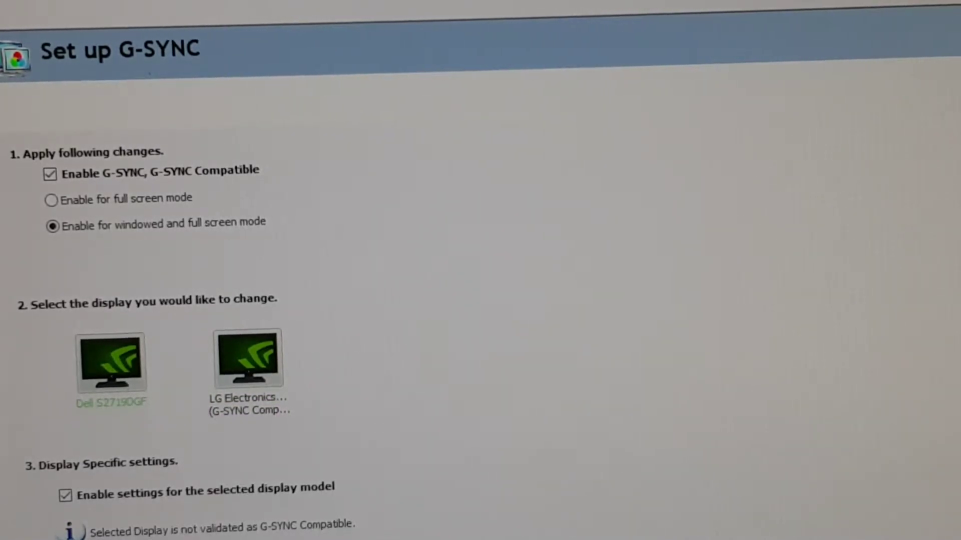
pyautogui.click(257, 375)
pyautogui.click(142, 374)
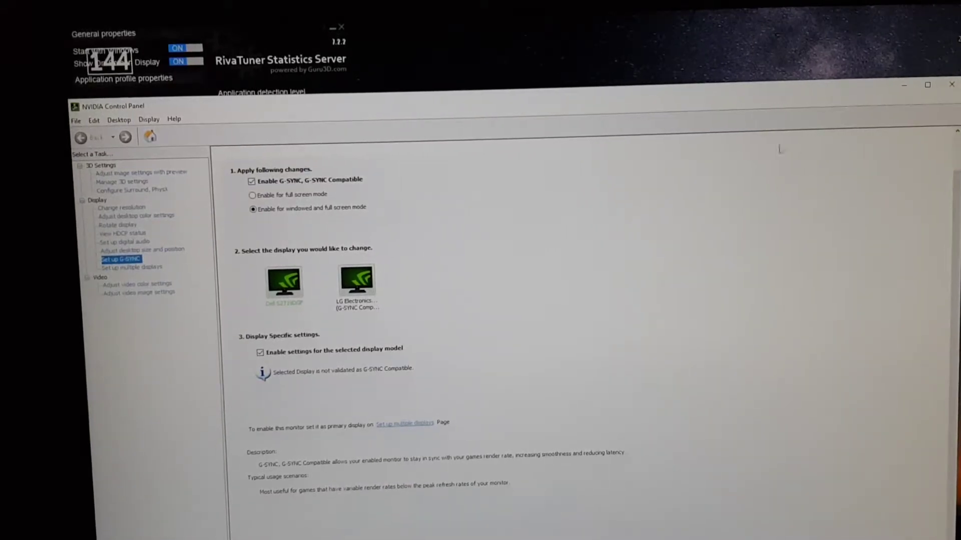
# Close NVIDIA Control Panel to return to RivaTuner's framerate limit.
pyautogui.click(950, 86)
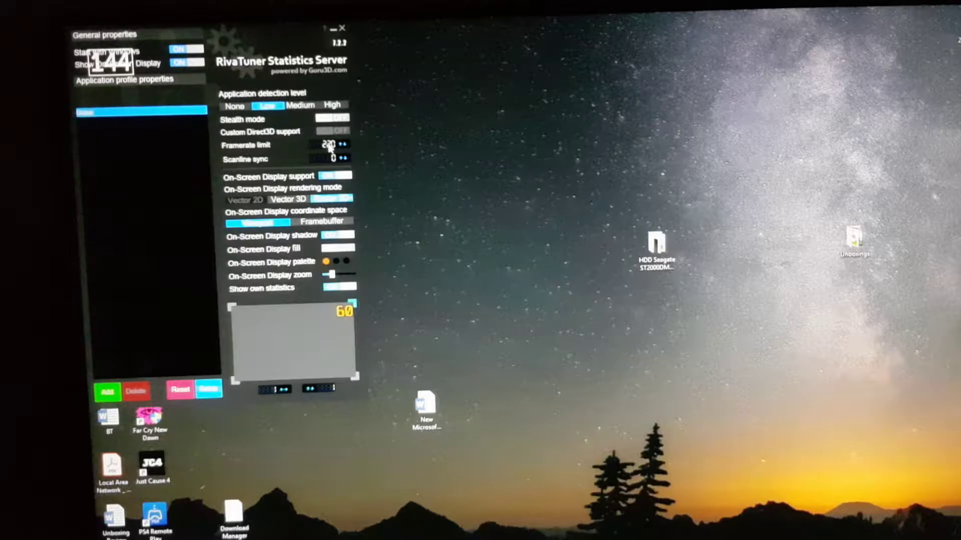
pyautogui.write('14')
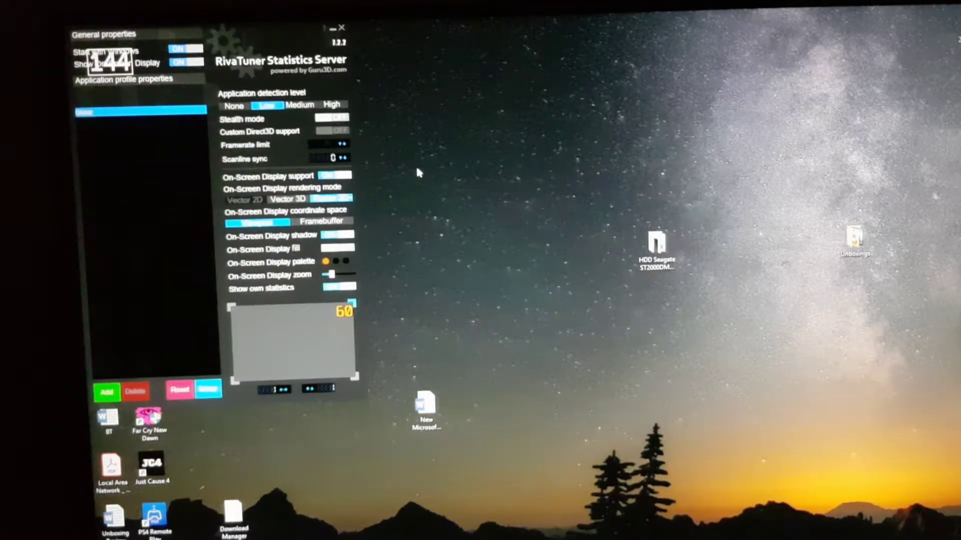
pyautogui.write('0')
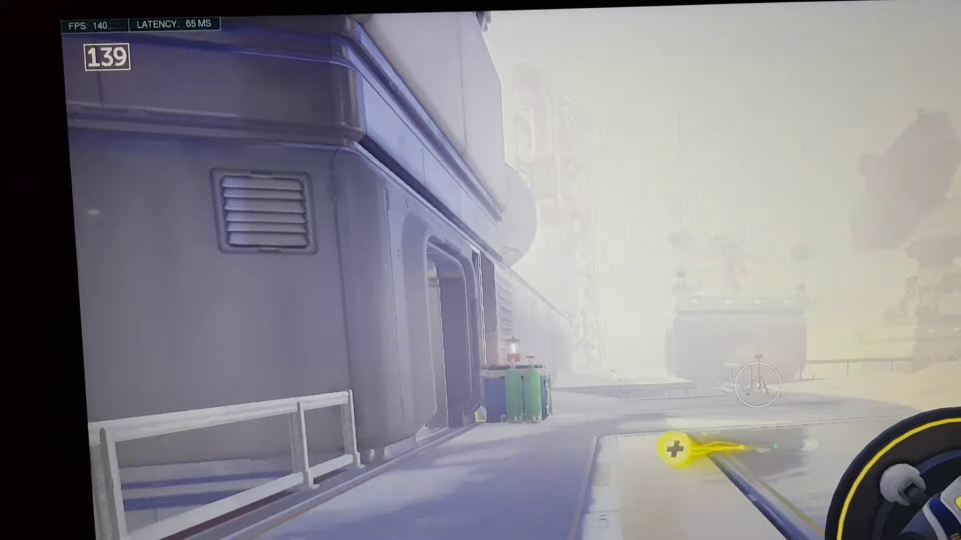
# At the 140 cap, walk past the canisters, robot and glass box, then leave for the desktop.
pyautogui.press('w')
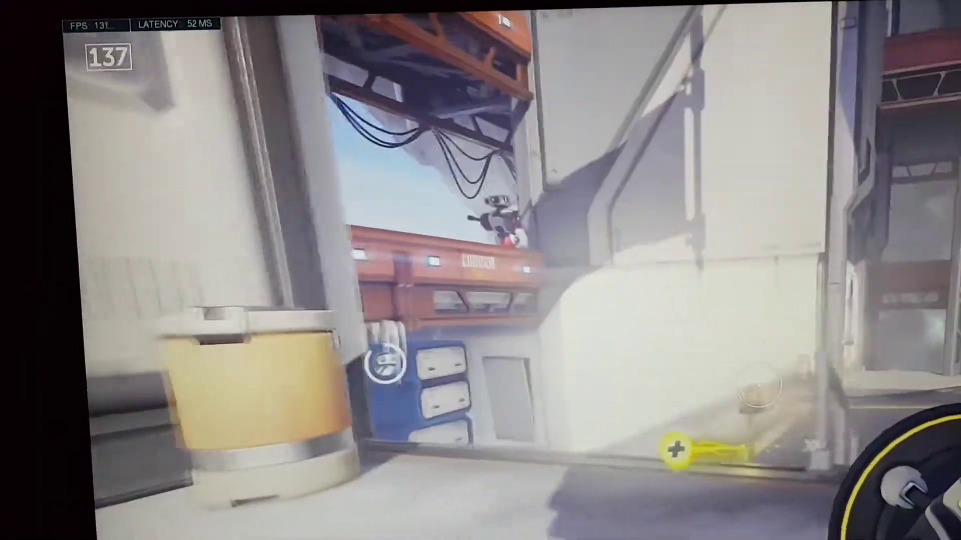
pyautogui.press('w')
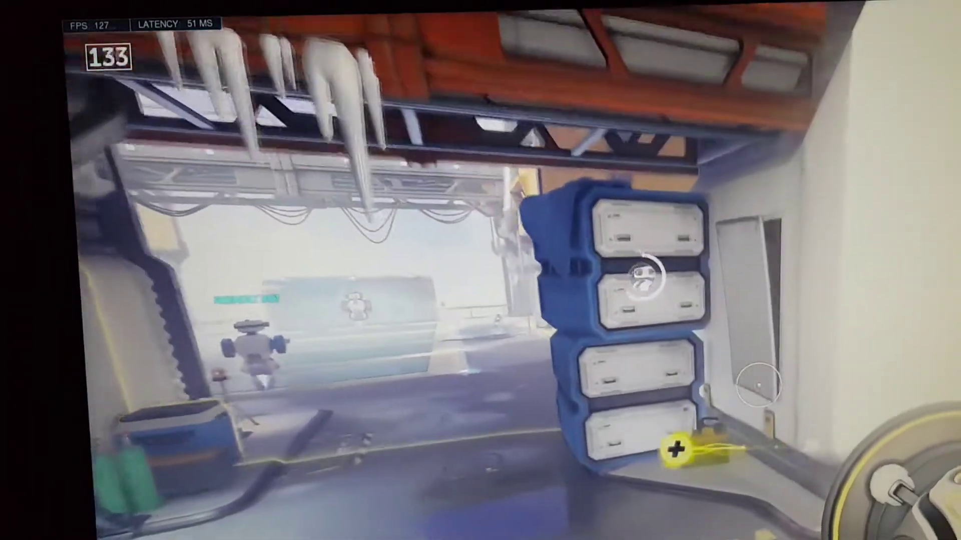
pyautogui.press('w')
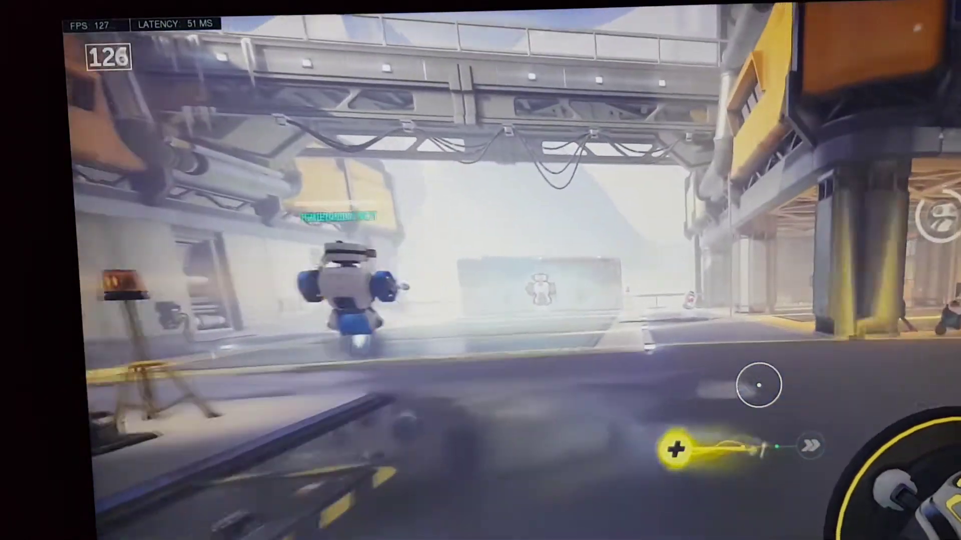
pyautogui.press('w')
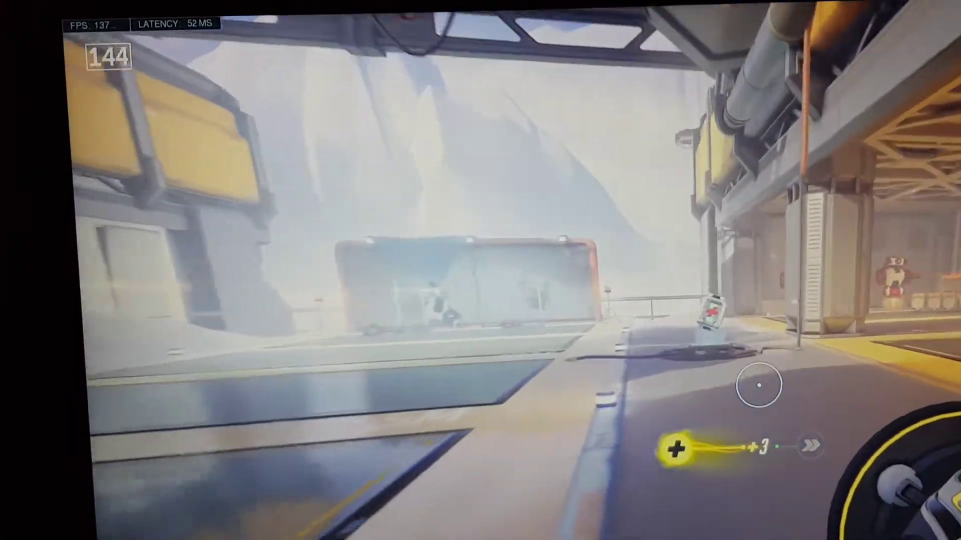
pyautogui.press('w')
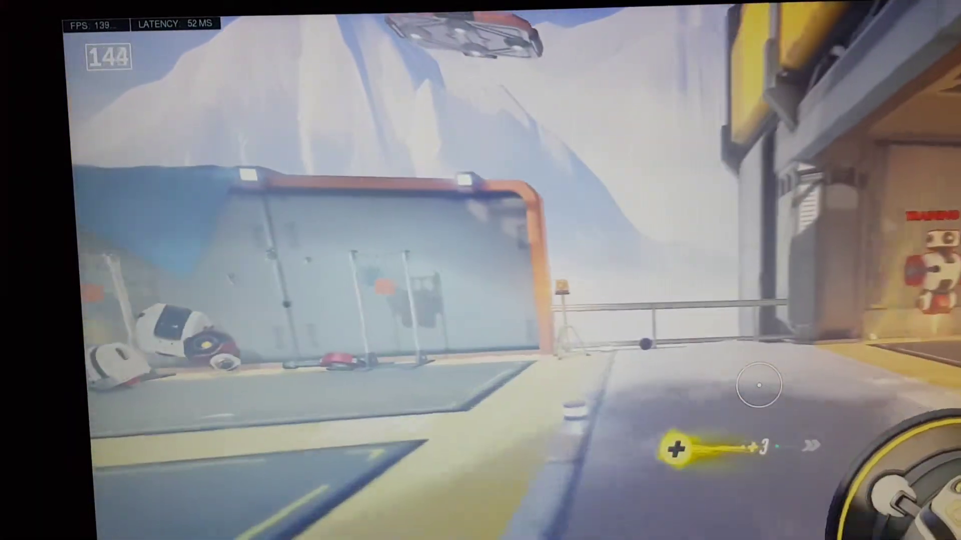
pyautogui.press('w')
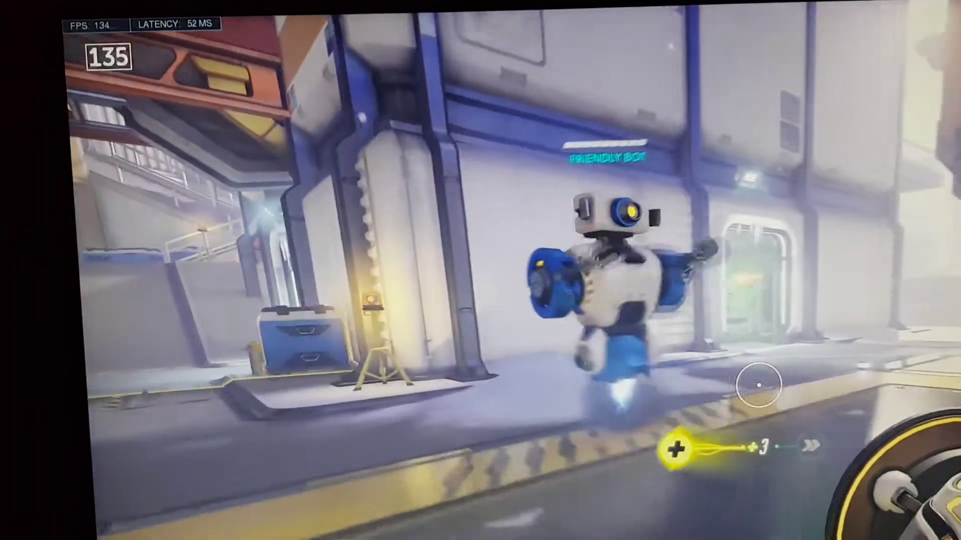
pyautogui.press('w')
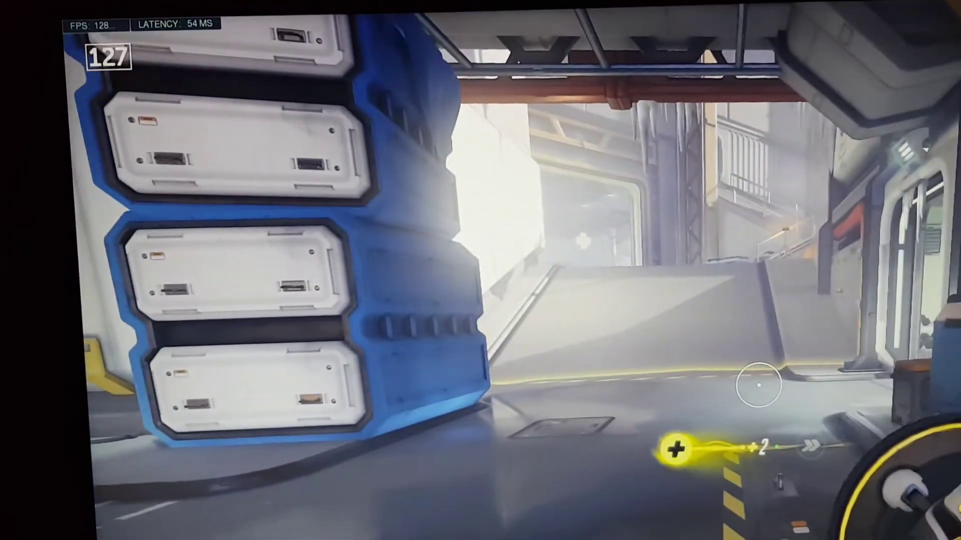
pyautogui.press('super')
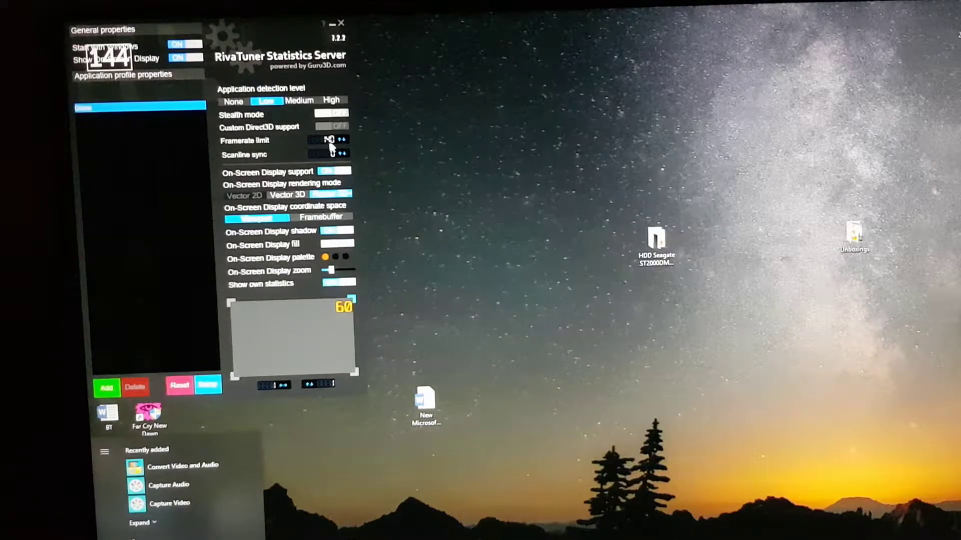
# Set the RivaTuner framerate limit to 120, then back away from the cooler in Overwatch.
pyautogui.click(331, 140)
pyautogui.write('2')
pyautogui.press('Return')
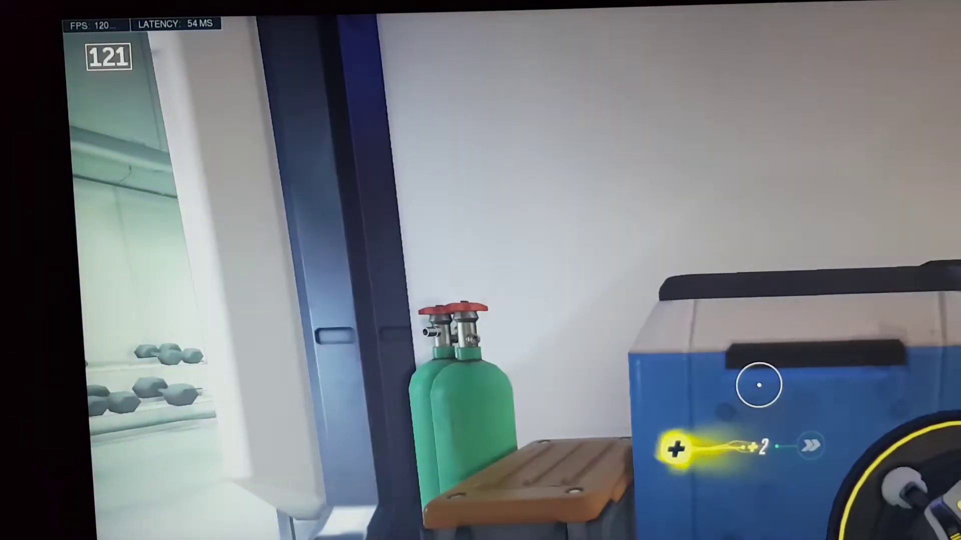
pyautogui.press('s')
pyautogui.press('super')
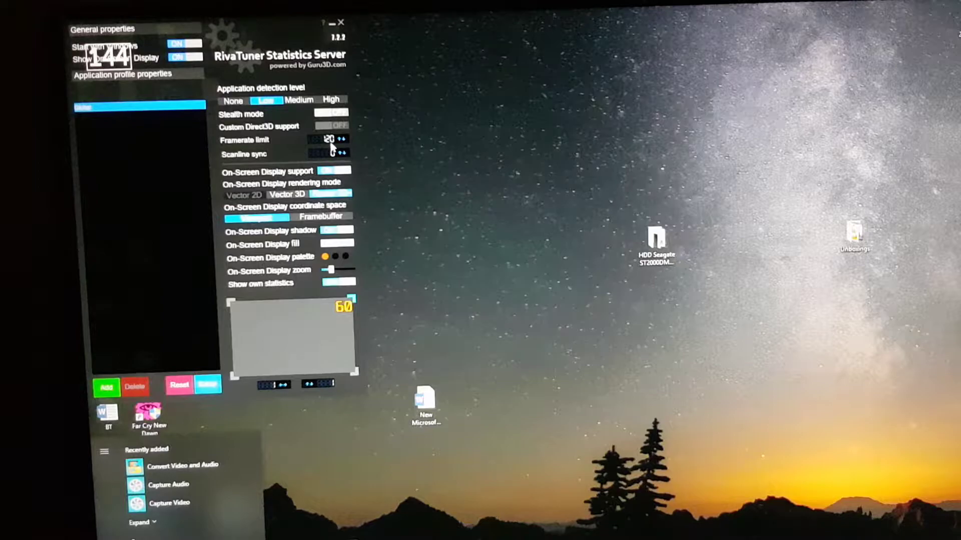
# At a 100 fps cap, walk back and forth by the blue cooler, then exit to the desktop.
pyautogui.click(331, 148)
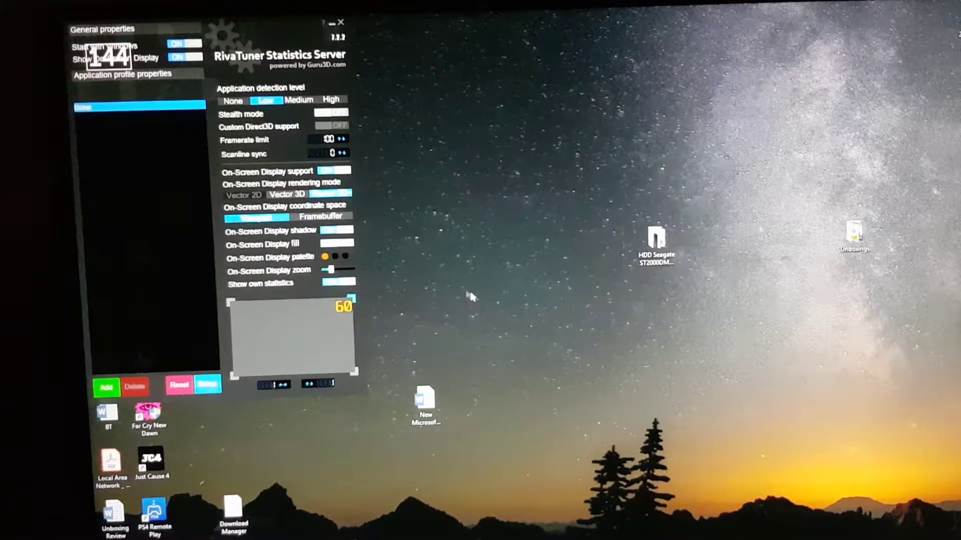
pyautogui.hotkey('alt', 'Tab')
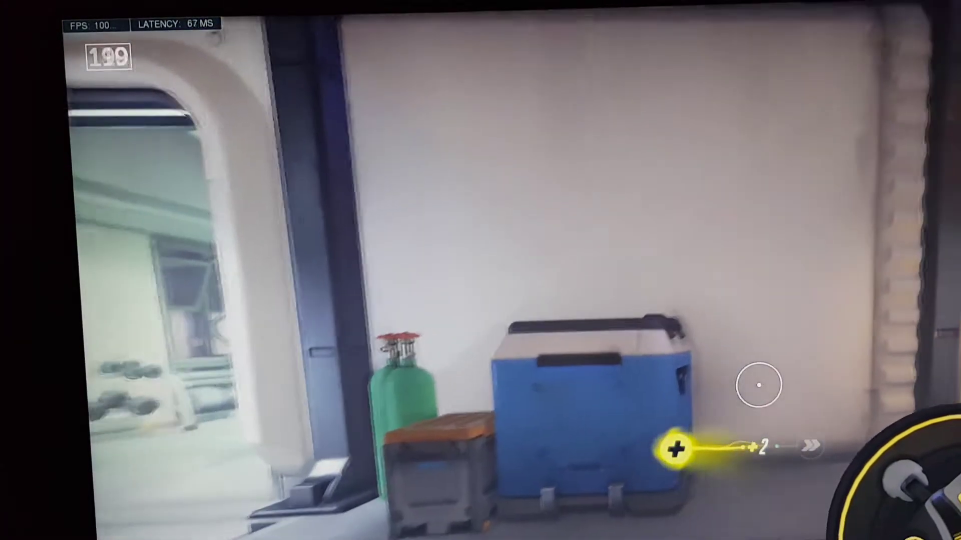
pyautogui.press('w')
pyautogui.press('s')
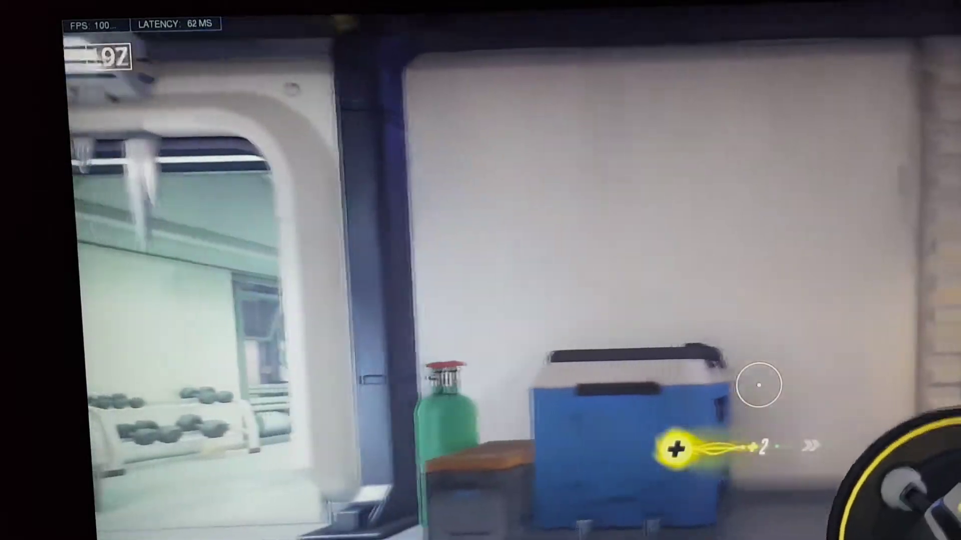
pyautogui.press('w')
pyautogui.press('s')
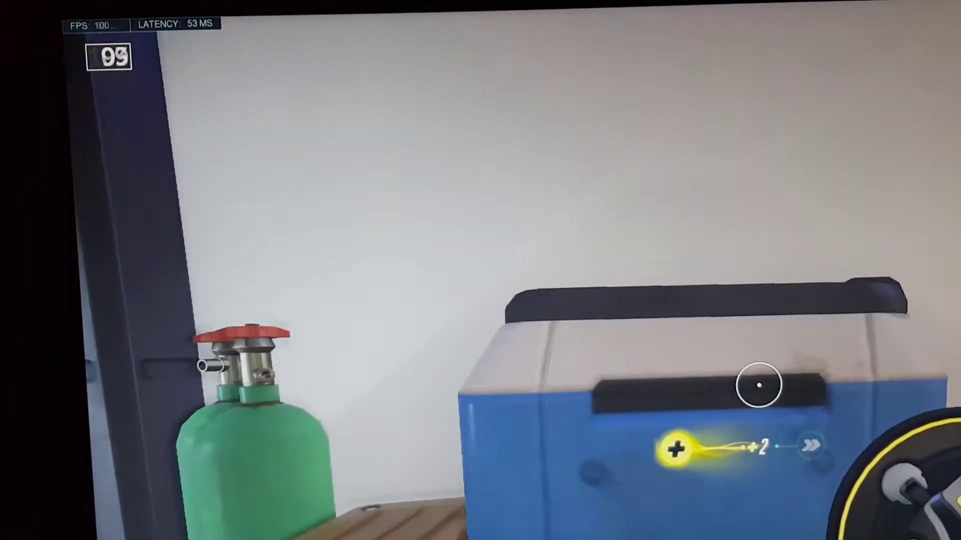
pyautogui.press('s')
pyautogui.press('w')
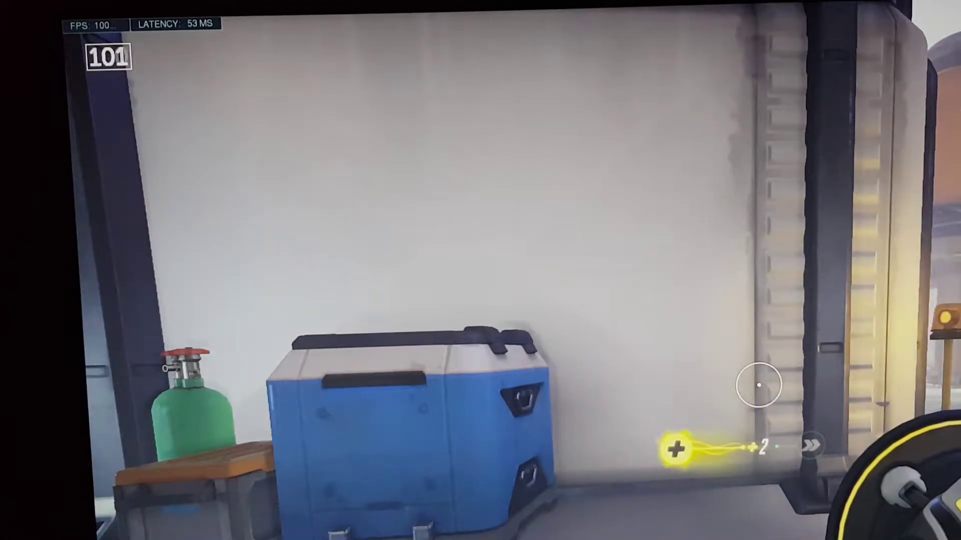
pyautogui.press('super')
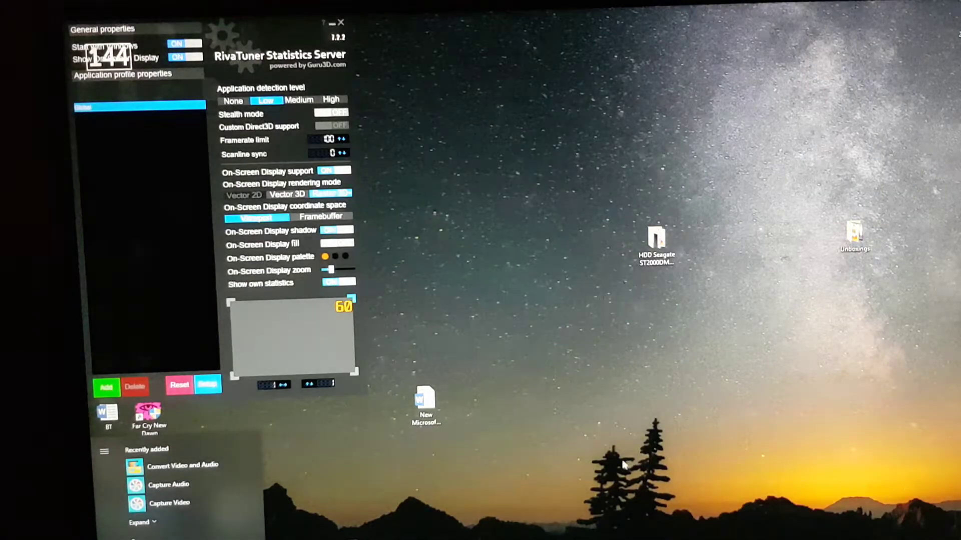
# Clear the 100 framerate limit in RivaTuner to enter a lower cap.
pyautogui.click(327, 143)
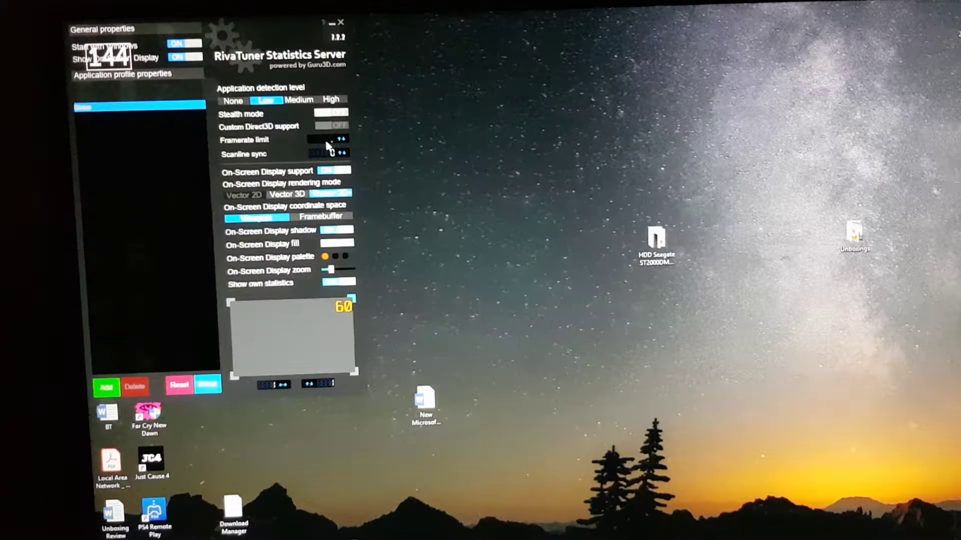
pyautogui.write('5')
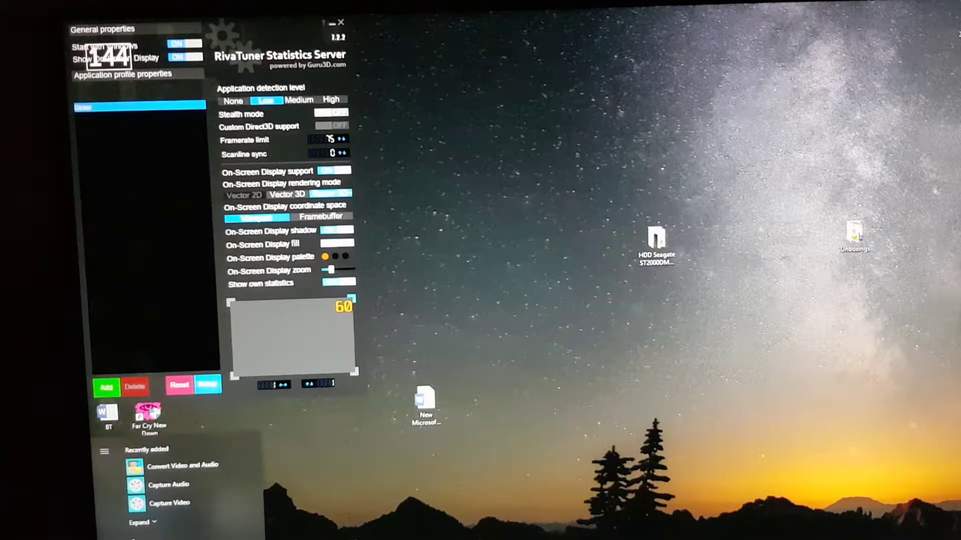
pyautogui.click(331, 142)
pyautogui.write('60')
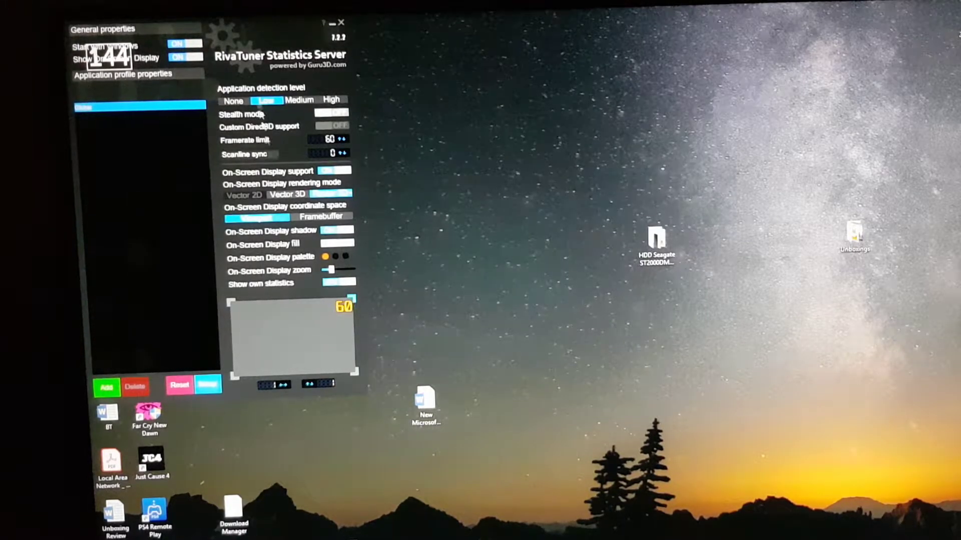
pyautogui.moveTo(242, 25); pyautogui.dragTo(273, 149)
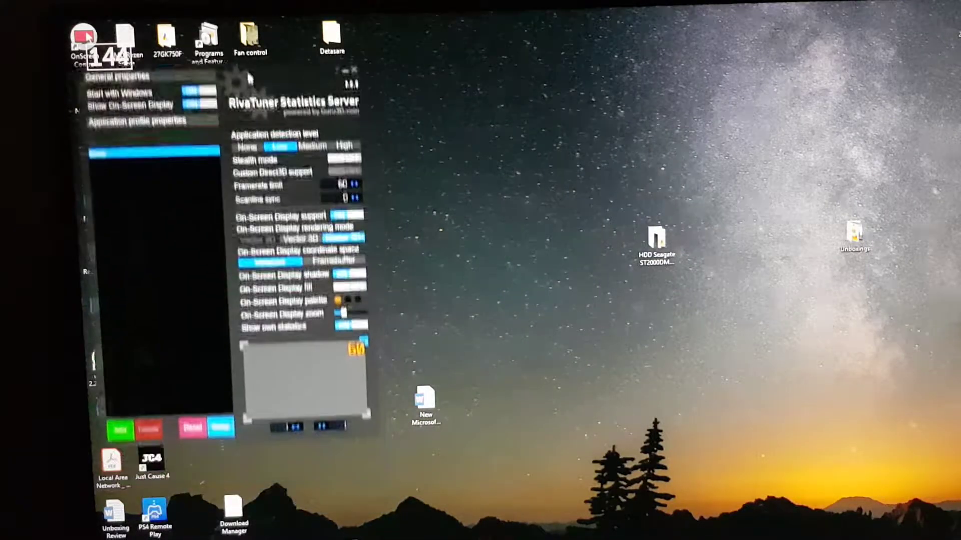
pyautogui.moveTo(259, 159); pyautogui.dragTo(240, 32)
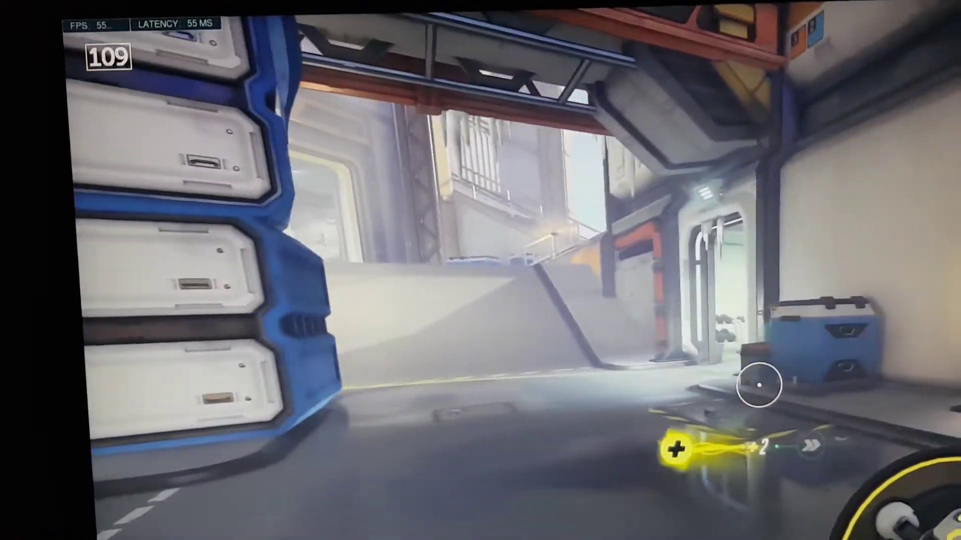
# Switch from Overwatch to the desktop twice during the 40 fps, 80 Hz test.
pyautogui.press('super')
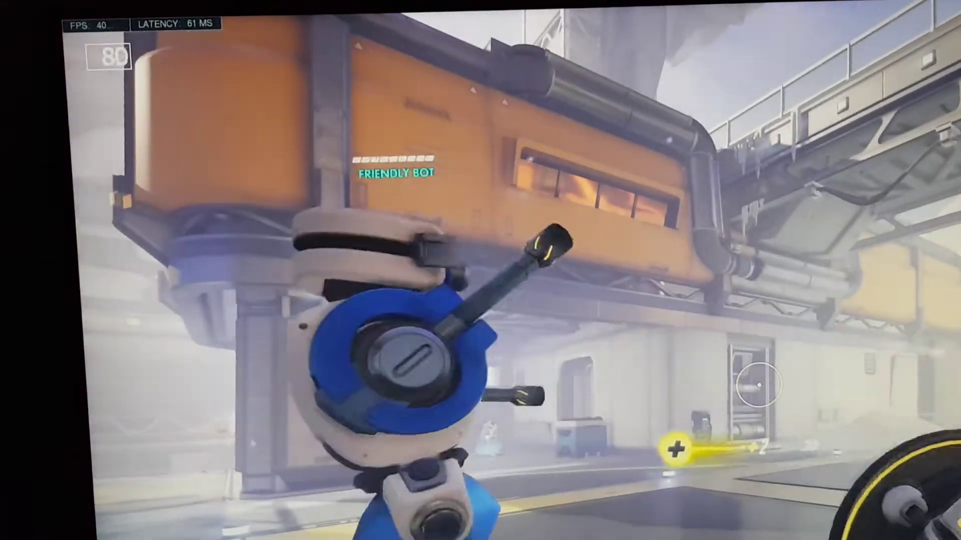
pyautogui.press('super')
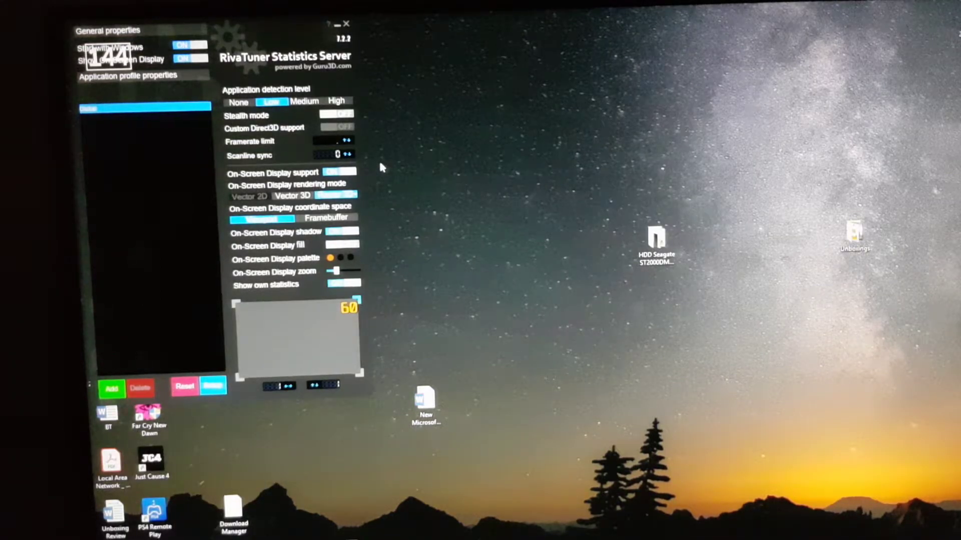
pyautogui.write('3')
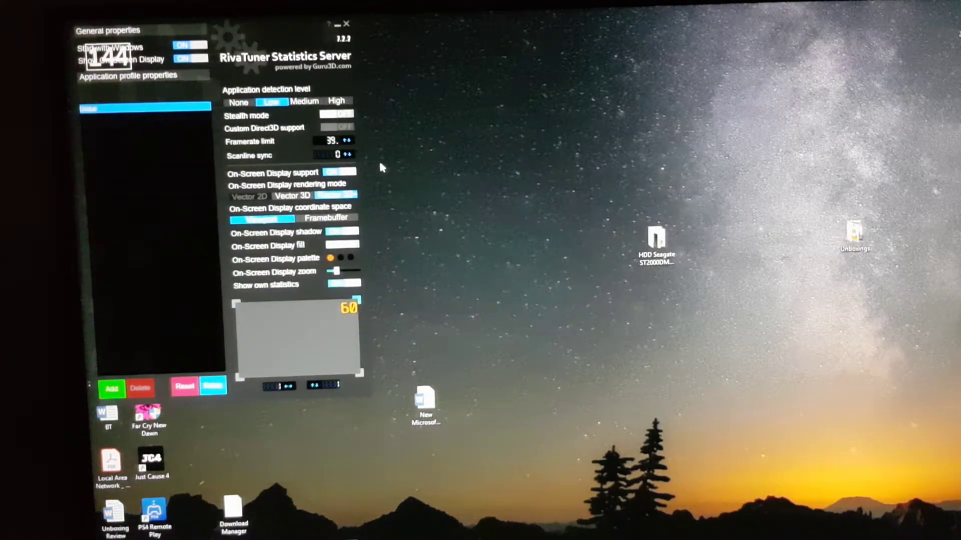
pyautogui.write('9')
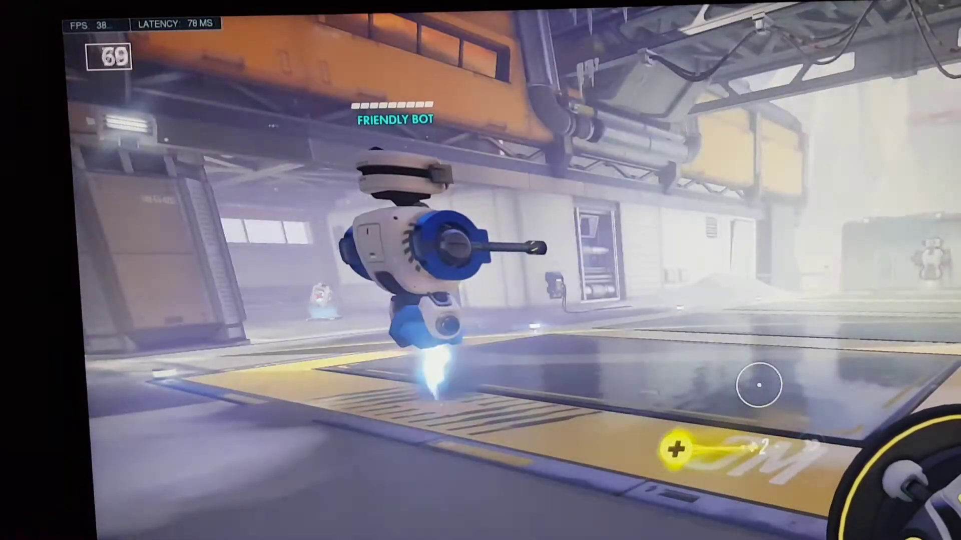
# At the 39 fps cap, move and fire toward the training bots and crates, then exit to the desktop.
pyautogui.press('w')
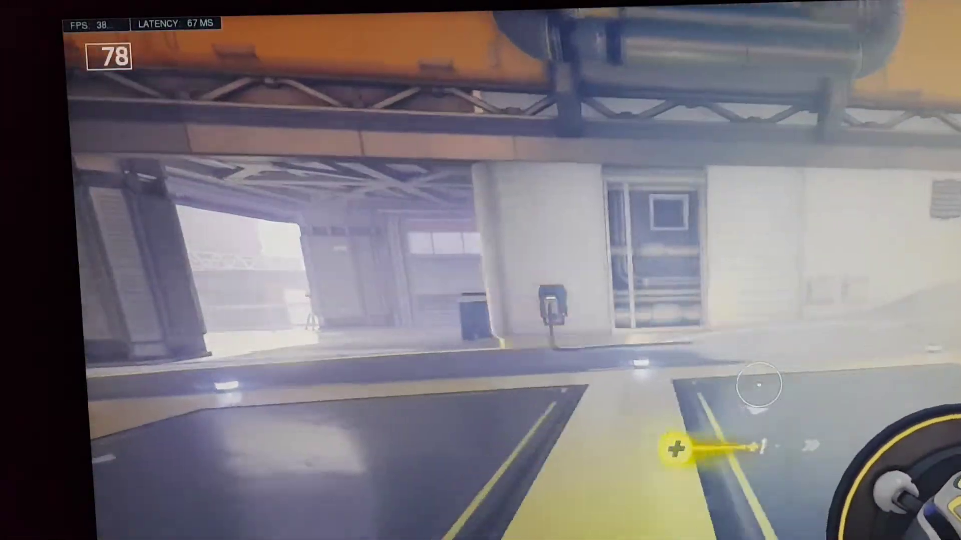
pyautogui.click(759, 385)
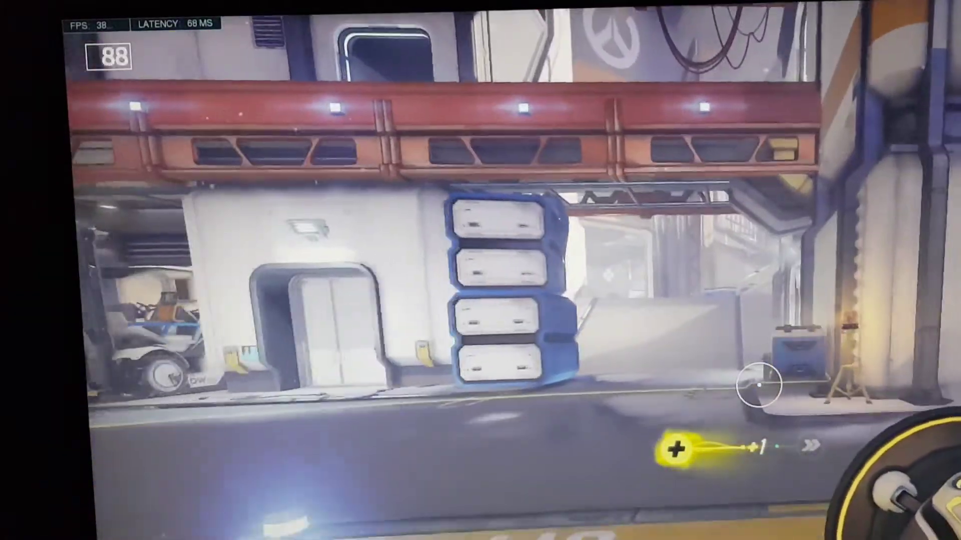
pyautogui.click(759, 385)
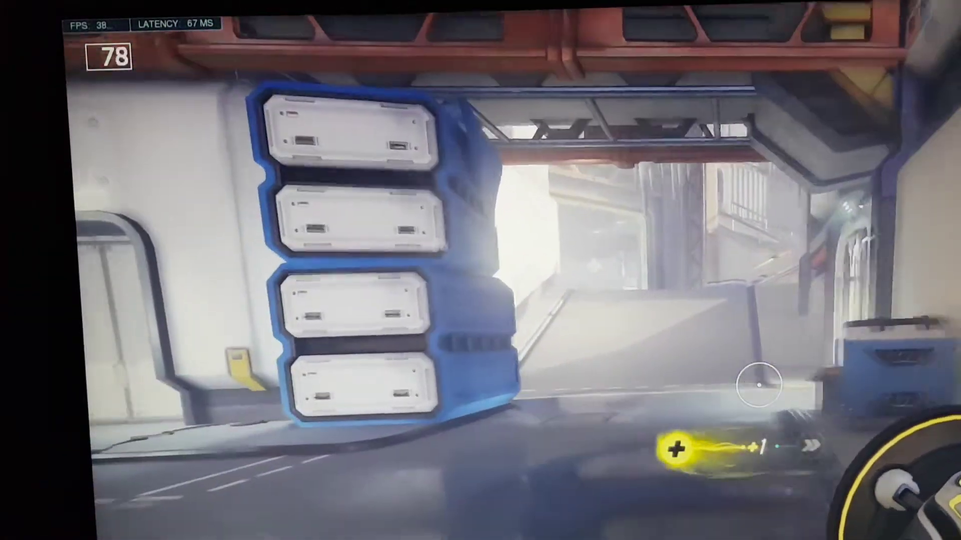
pyautogui.press('w')
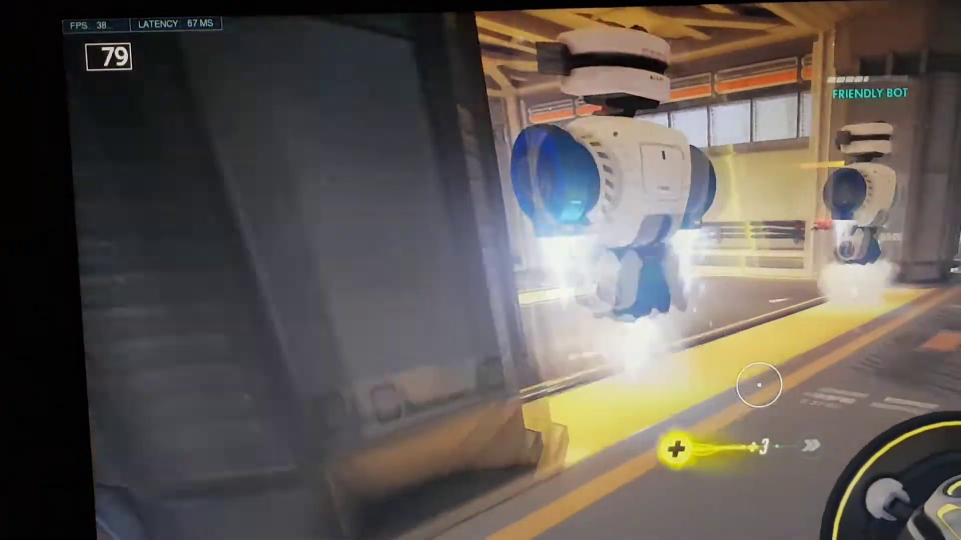
pyautogui.press('super')
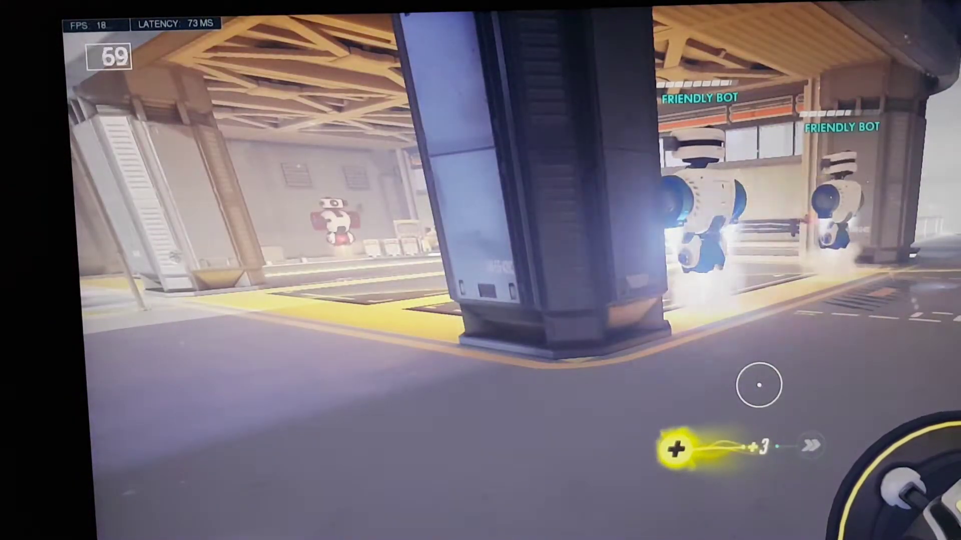
# At 30 fps, walk past the pillar and through the lit doorway into the hangar, then exit.
pyautogui.press('w')
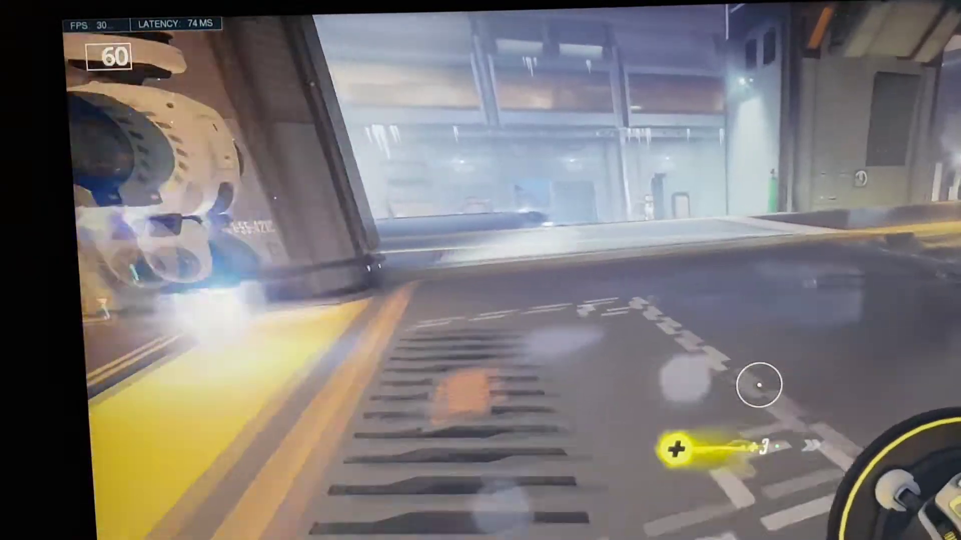
pyautogui.press('w')
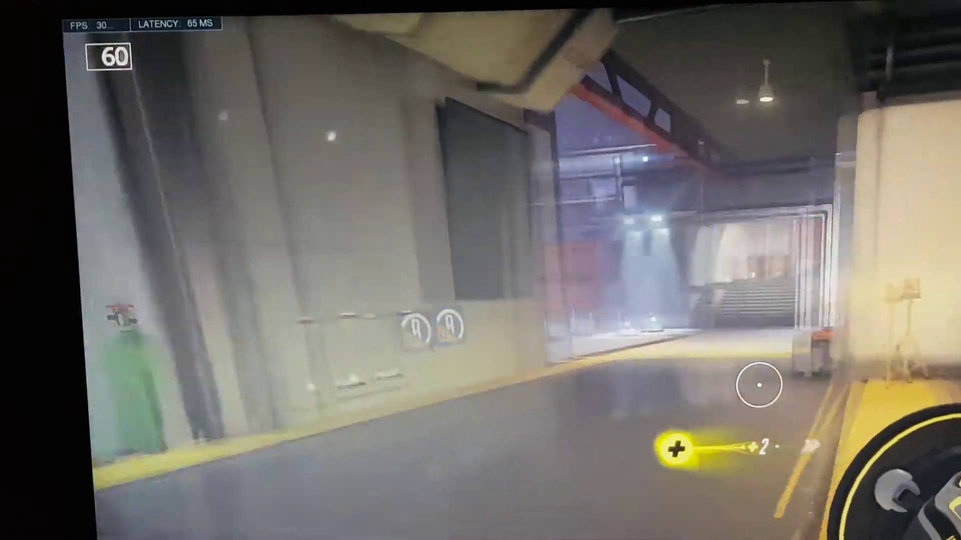
pyautogui.press('w')
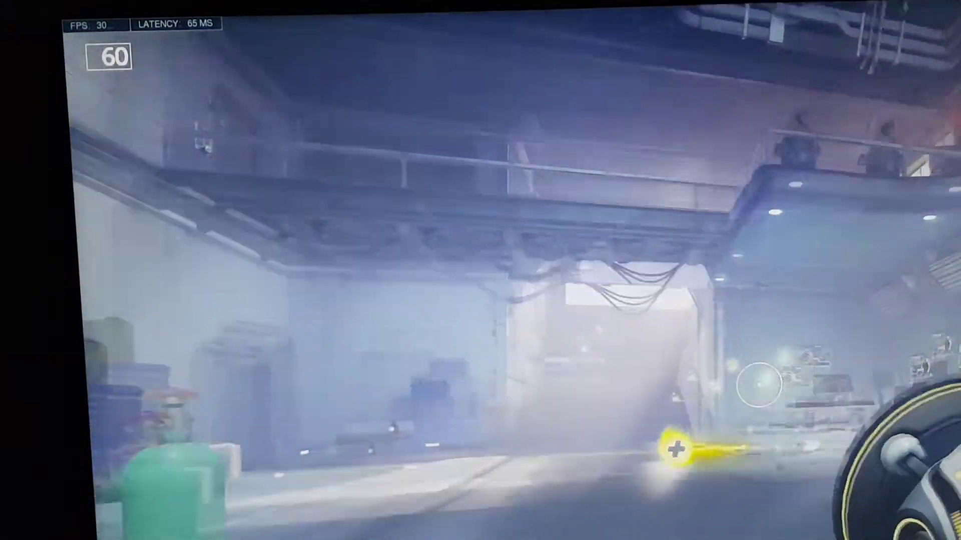
pyautogui.press('w')
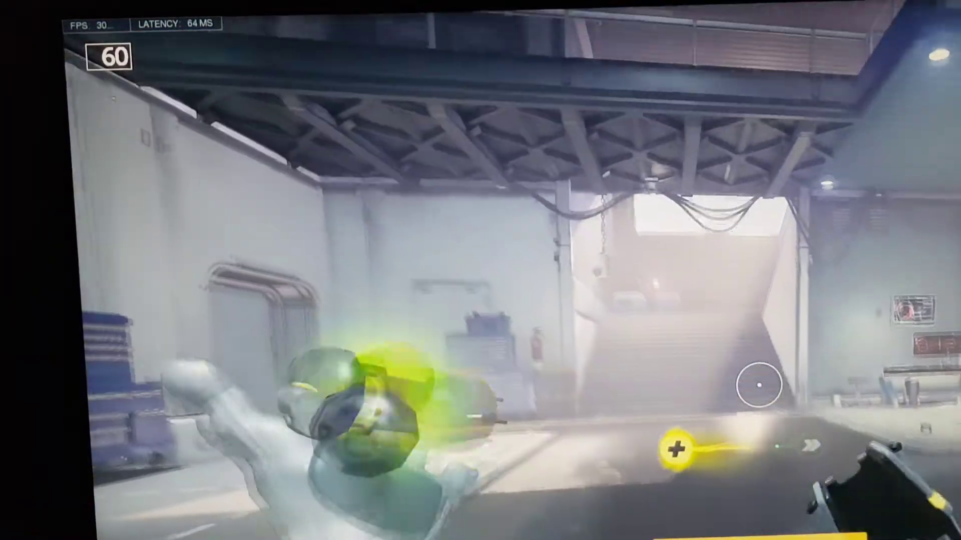
pyautogui.press('super')
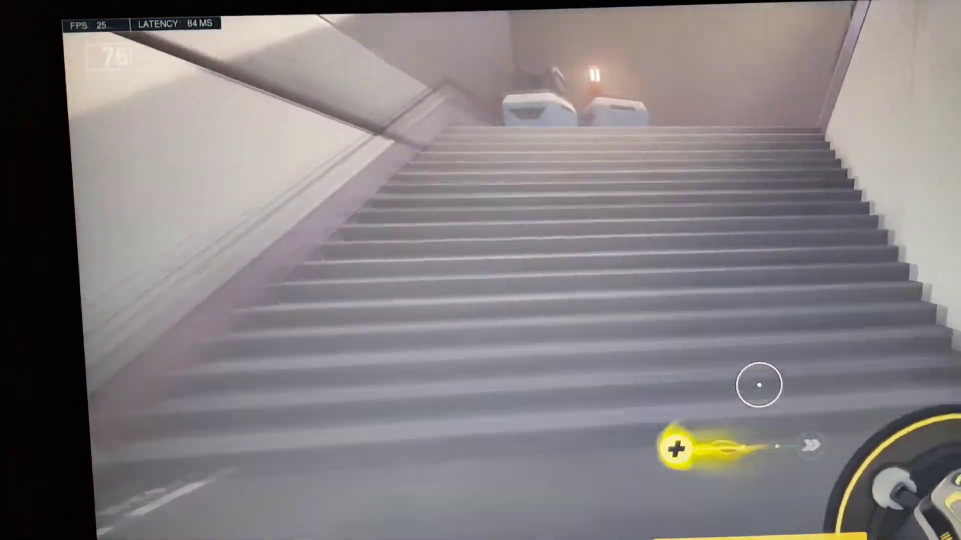
# At the 25 fps cap, walk from the hangar stairs into the open area toward the orange-beamed building.
pyautogui.press('w')
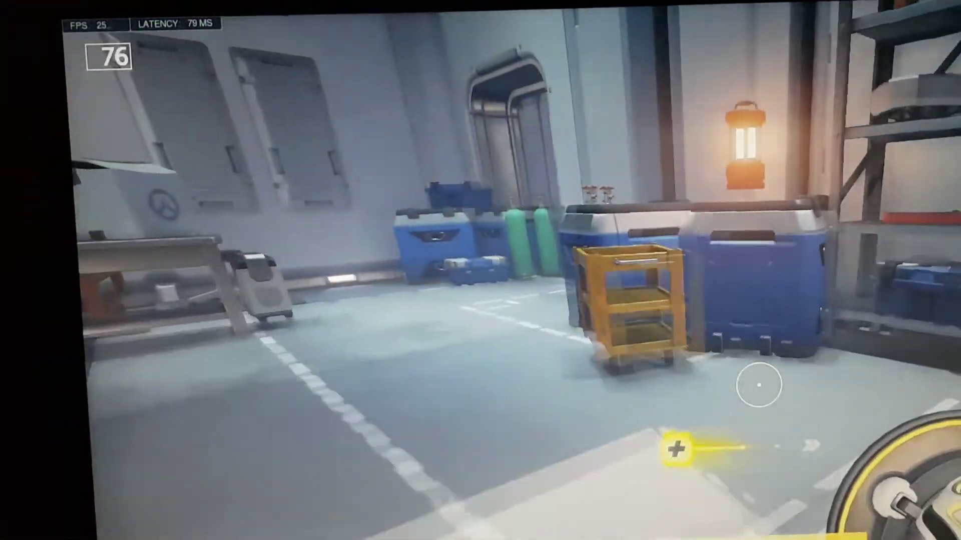
pyautogui.press('w')
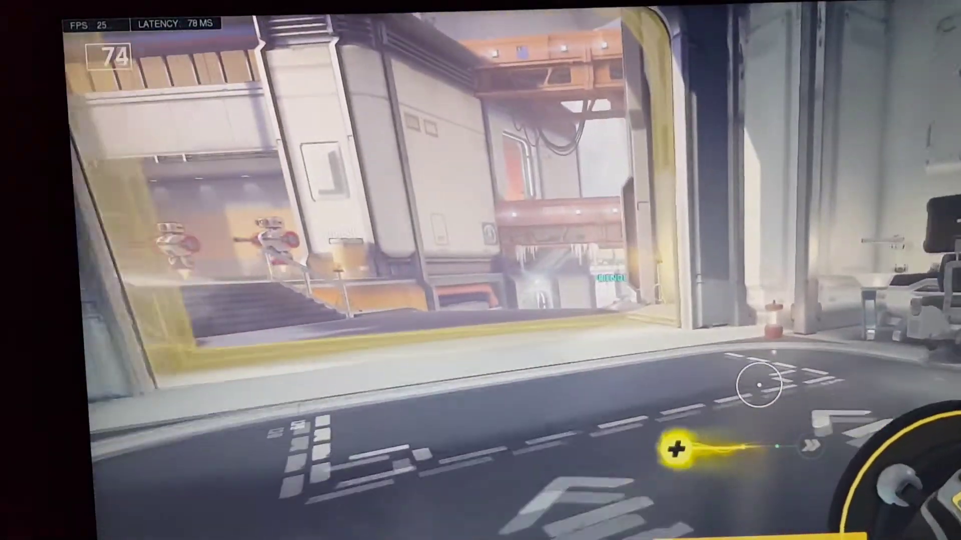
pyautogui.press('w')
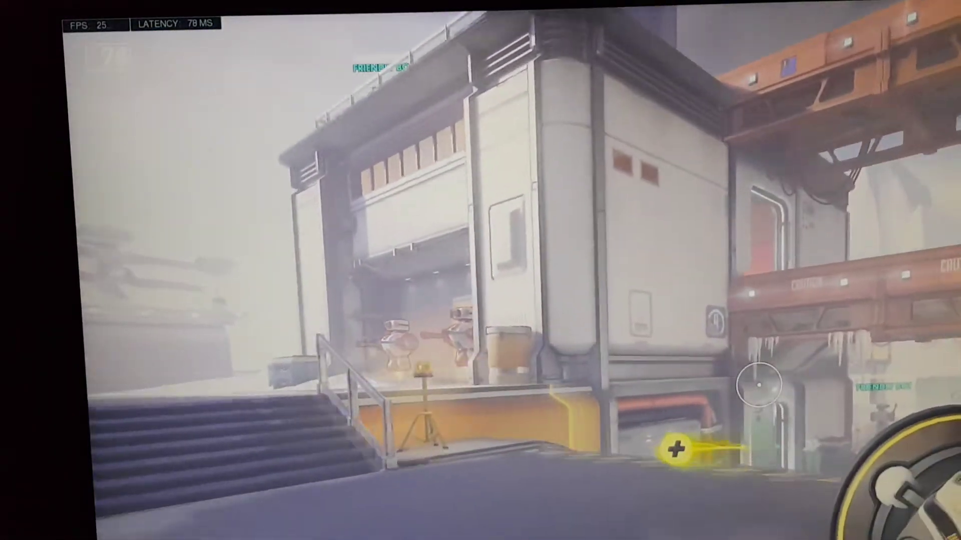
pyautogui.press('w')
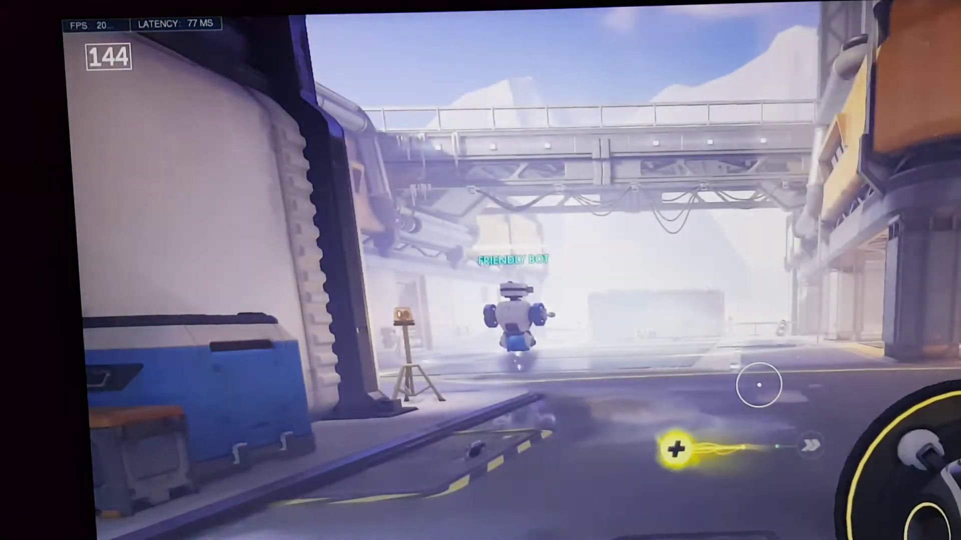
# At 29 fps, walk out to the training bot gate, then back to the Friendly Bot.
pyautogui.press('w')
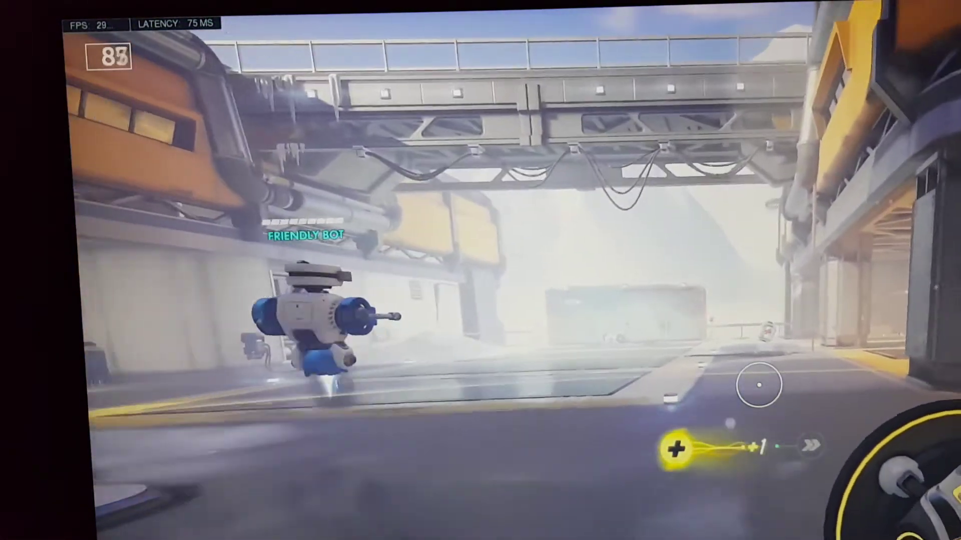
pyautogui.press('w')
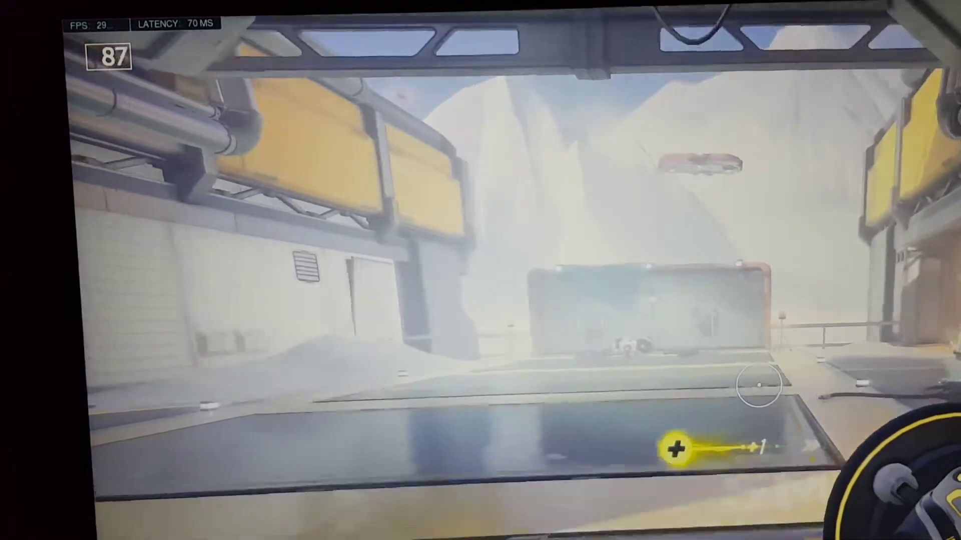
pyautogui.press('w')
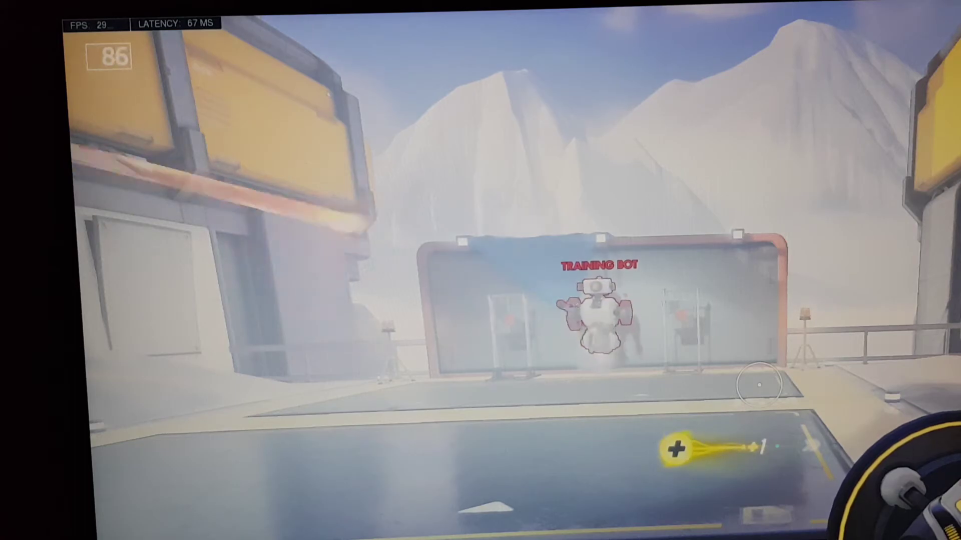
pyautogui.press('a')
pyautogui.press('w')
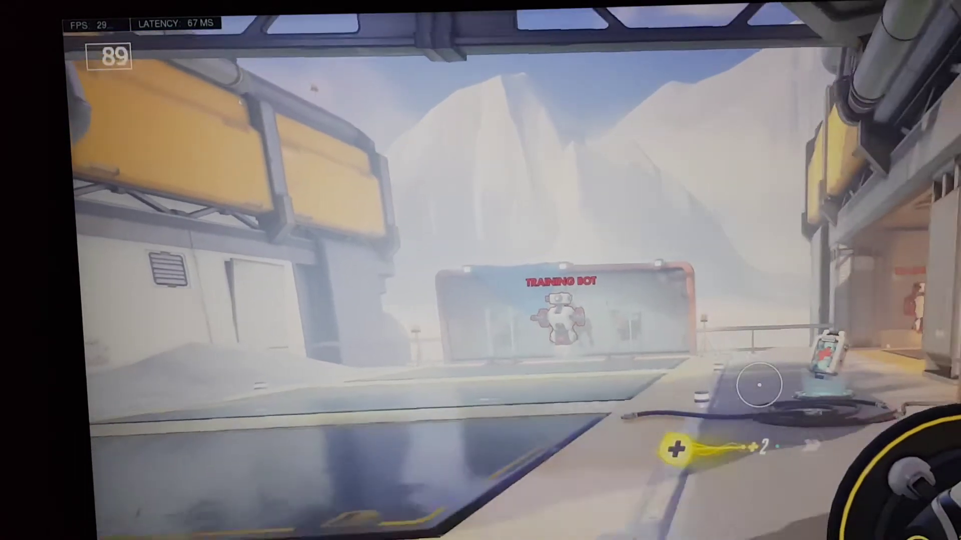
pyautogui.press('w')
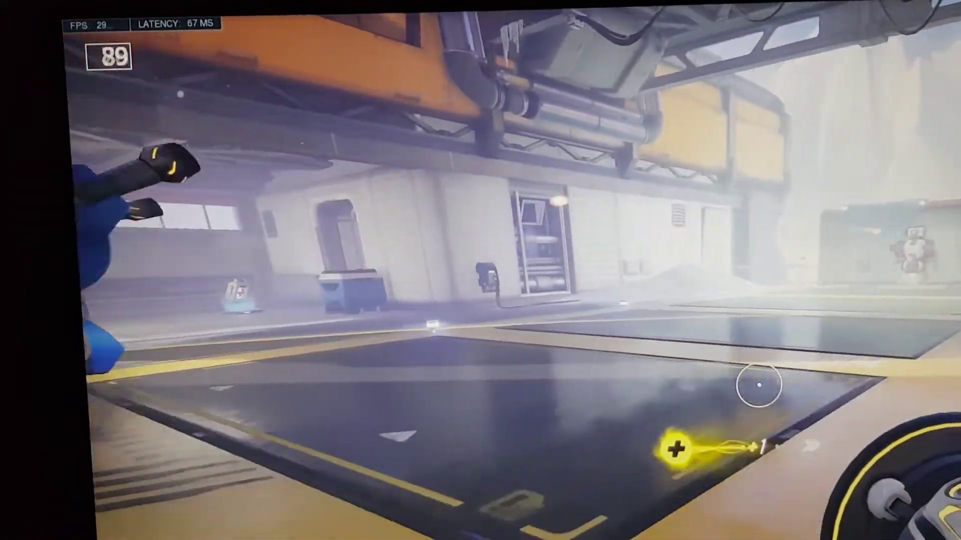
pyautogui.press('w')
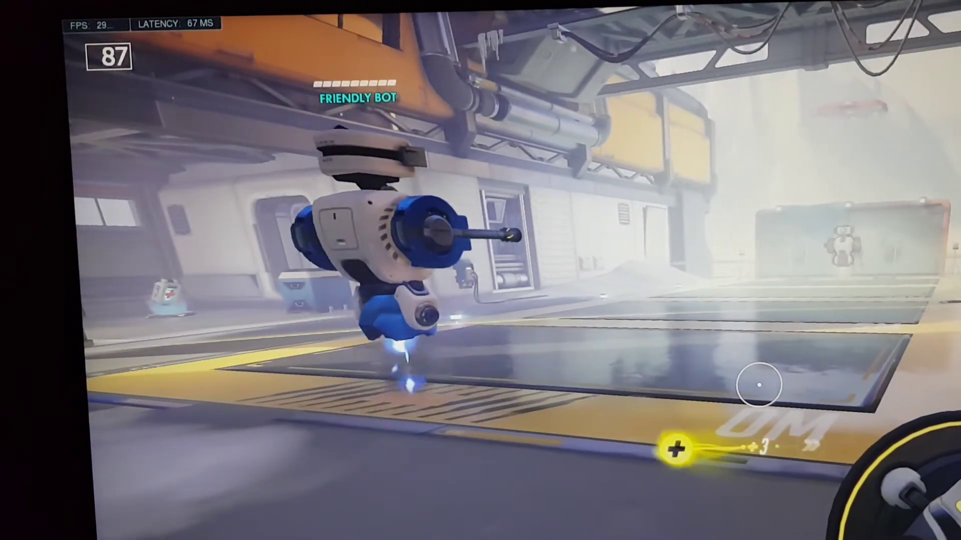